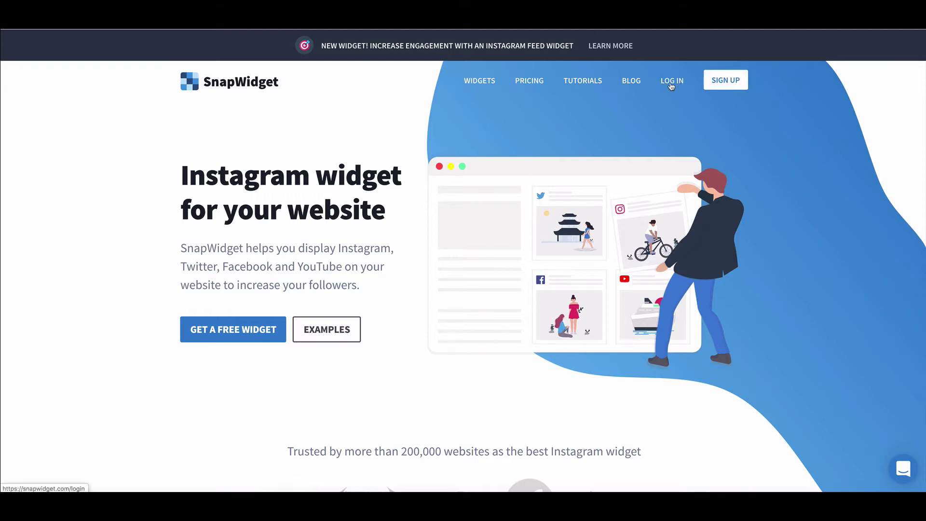
Log in to SnapWidget with Facebook to reach the widget dashboard
click(671, 86)
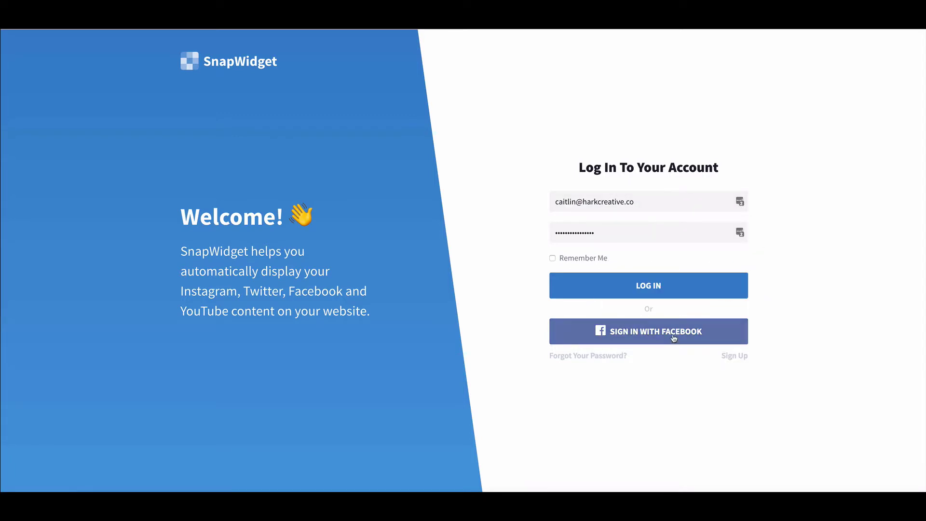
click(674, 339)
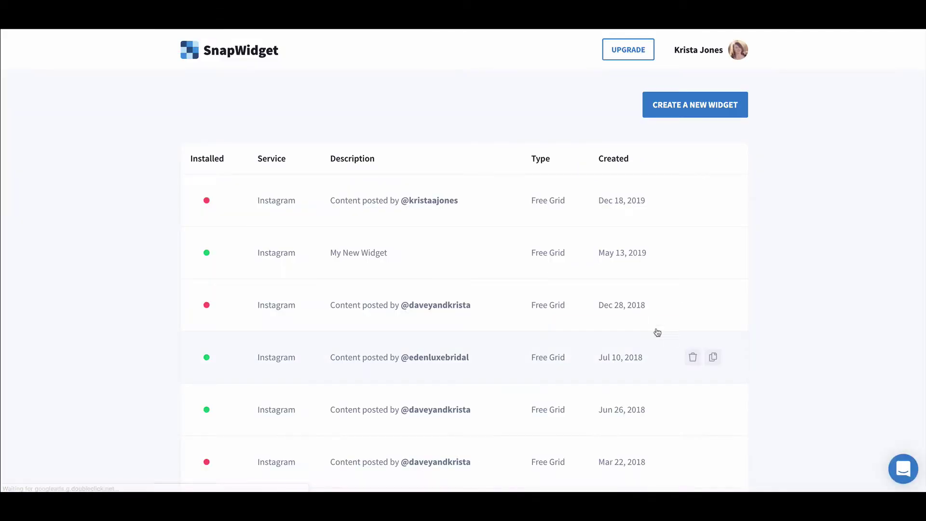
Open the new-widget gallery and scroll through the widget types to the free Instagram Grid
click(703, 110)
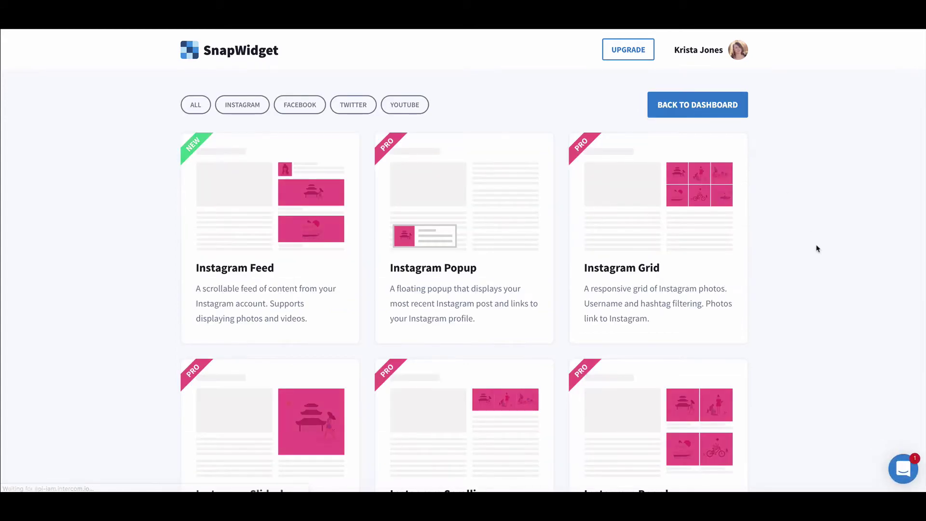
scroll(818, 249, down, 8)
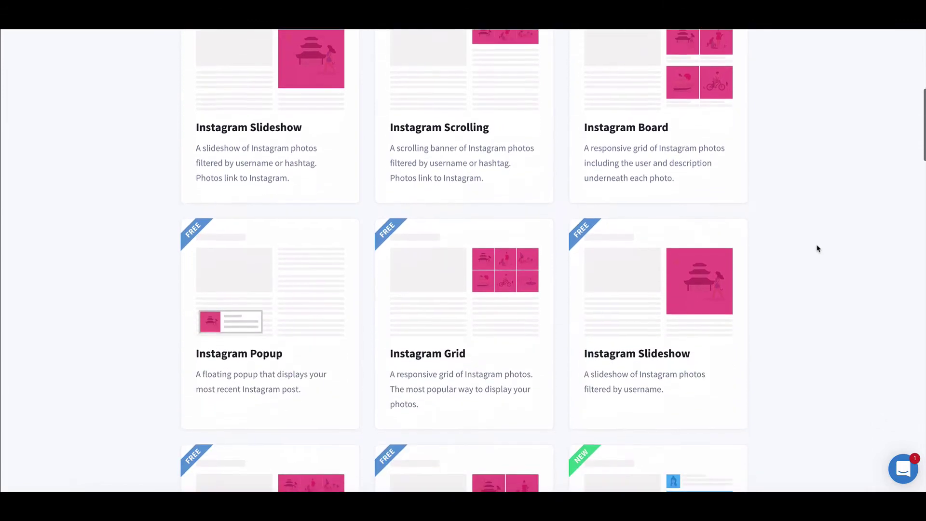
scroll(818, 249, down, 3)
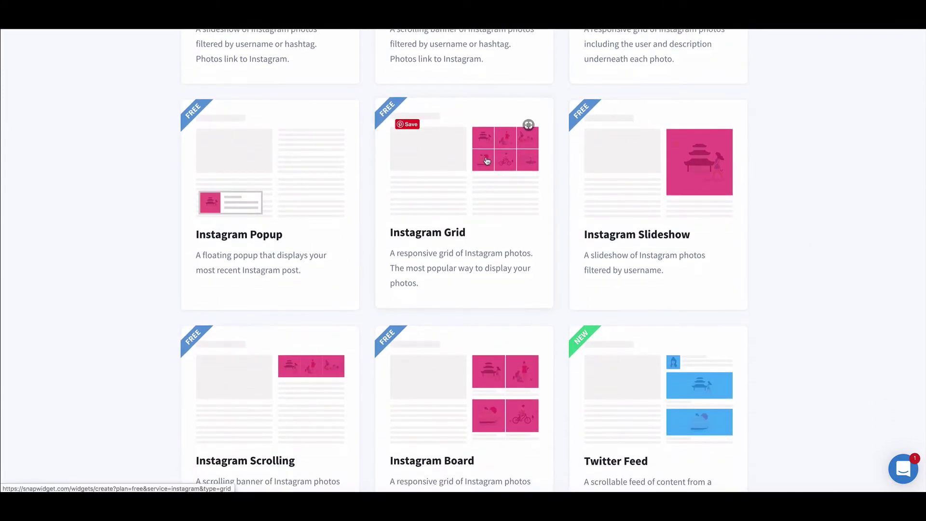
scroll(487, 160, down, 1)
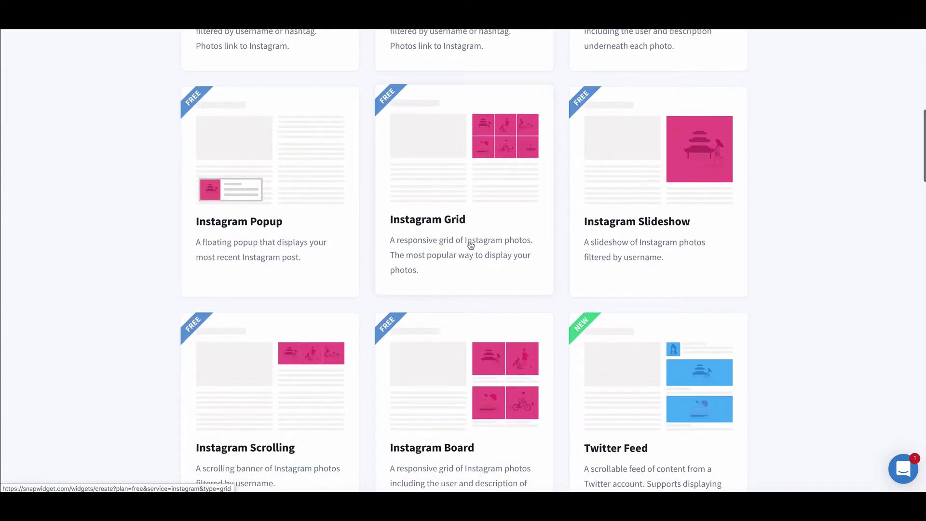
scroll(434, 244, down, 1)
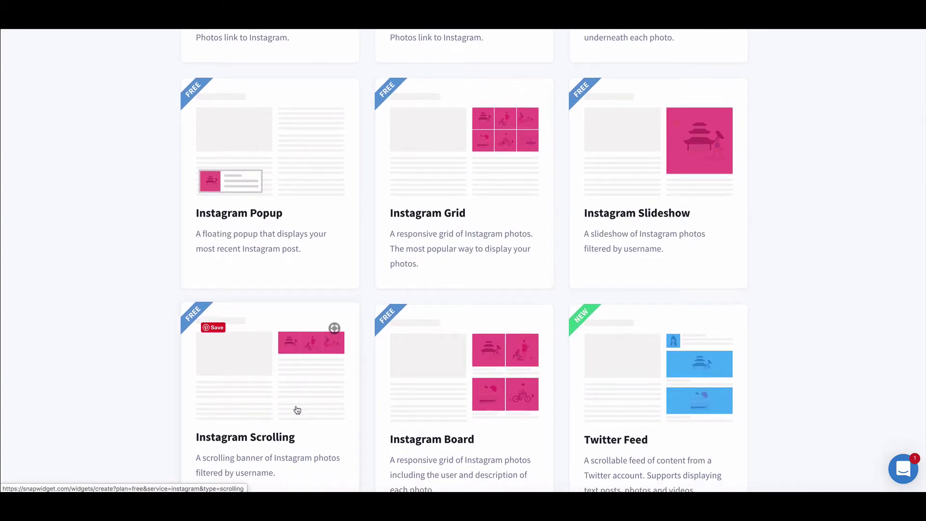
scroll(299, 391, up, 1)
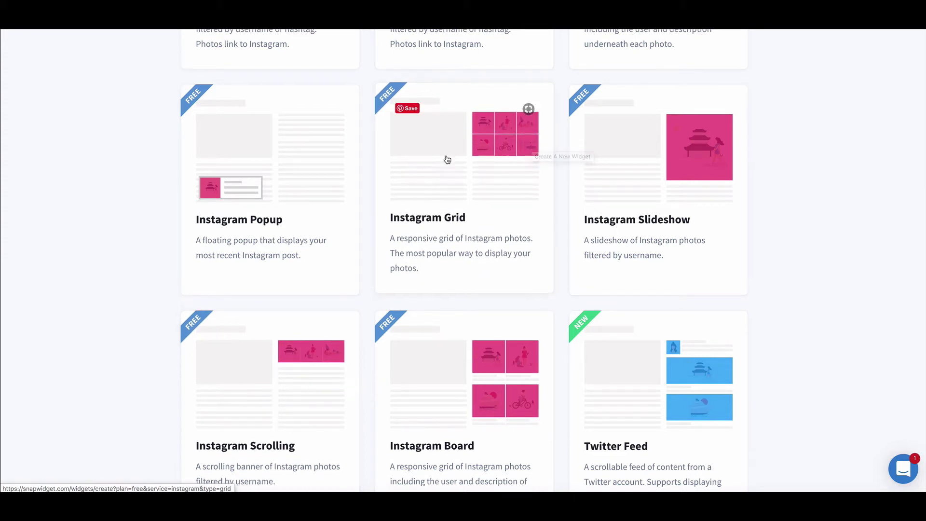
Start a free Instagram Grid widget and connect a personal Instagram account to it
click(492, 158)
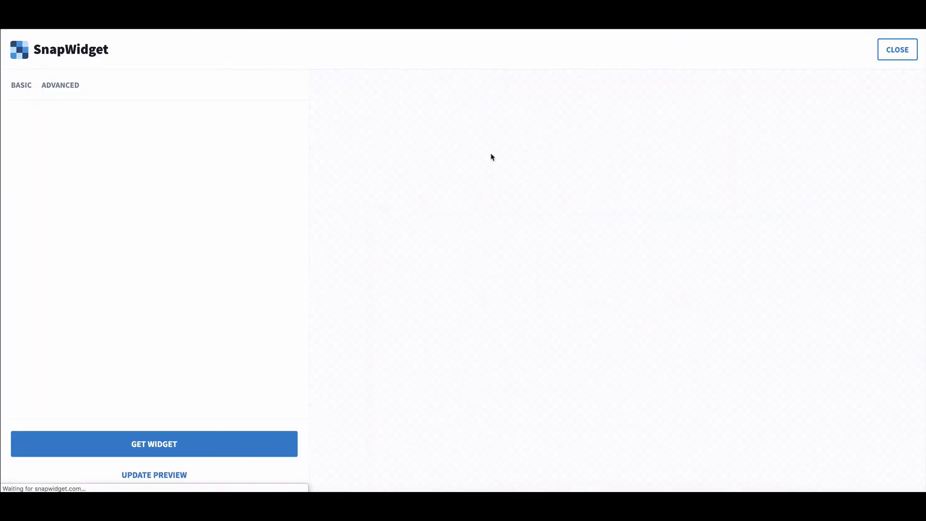
click(189, 135)
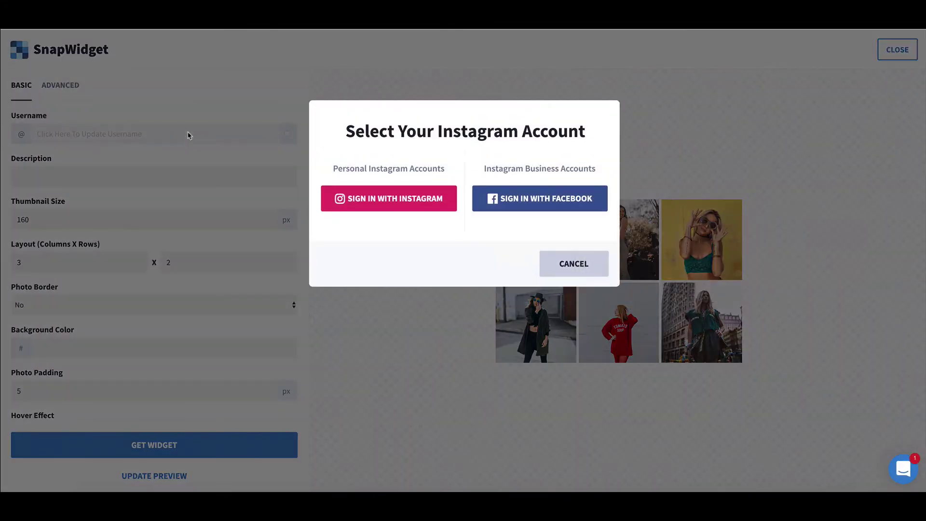
click(400, 203)
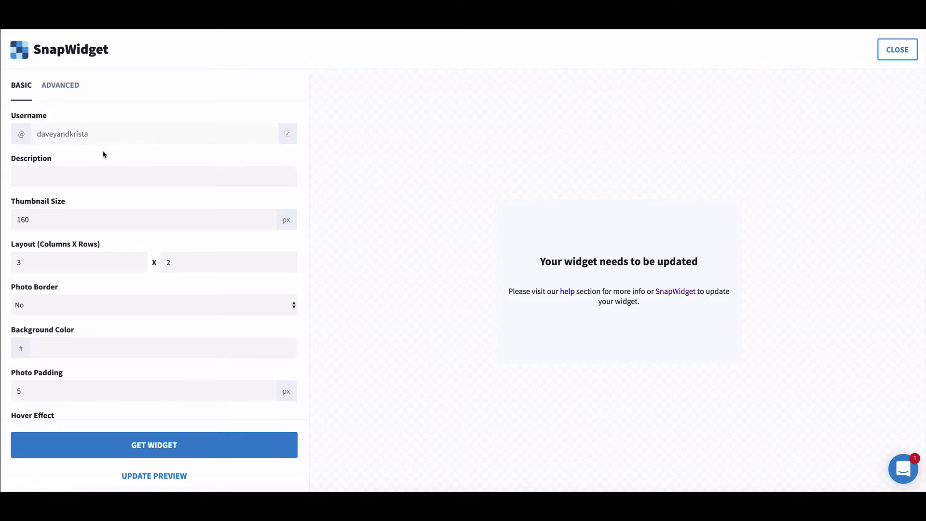
scroll(104, 154, down, 1)
Recheck the account chooser, then select the 160 thumbnail size value
click(120, 121)
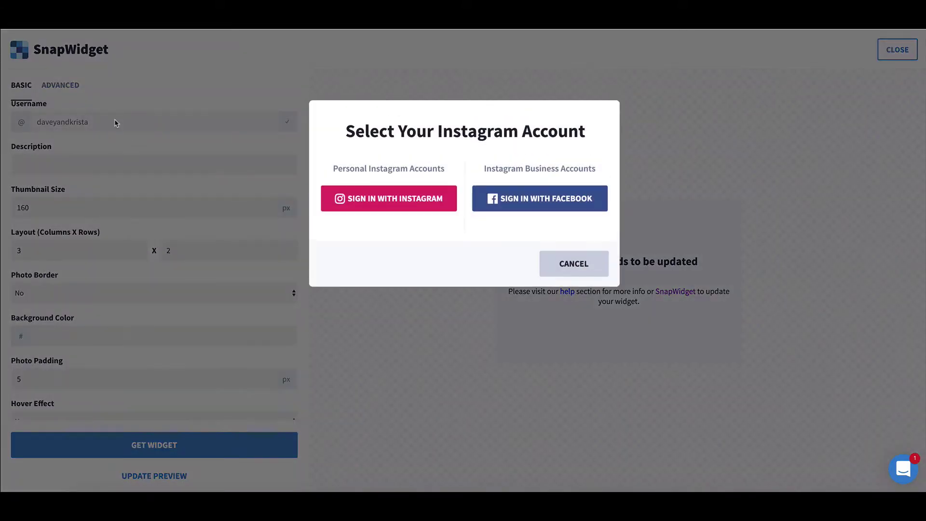
click(135, 179)
click(102, 162)
click(113, 205)
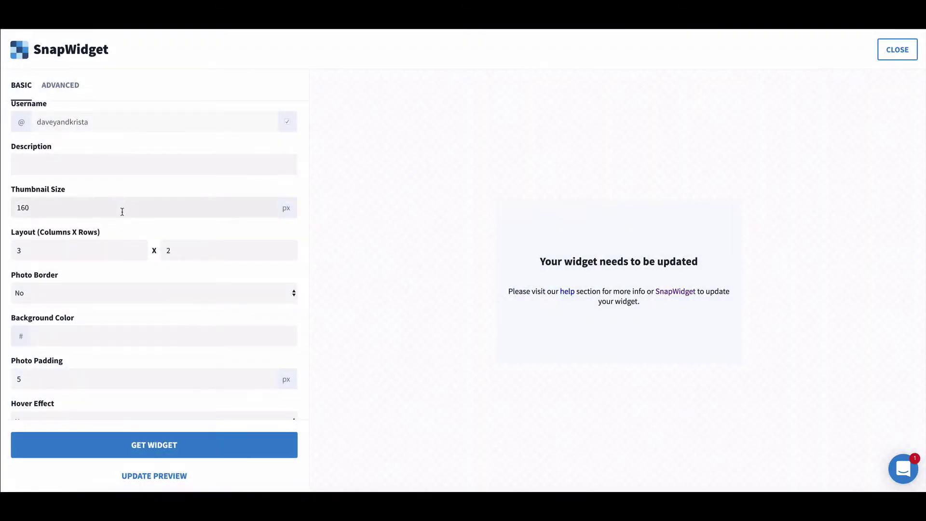
double_click(22, 207)
Change the grid layout from 3 × 2 to 6 columns by 1 row
scroll(136, 205, down, 3)
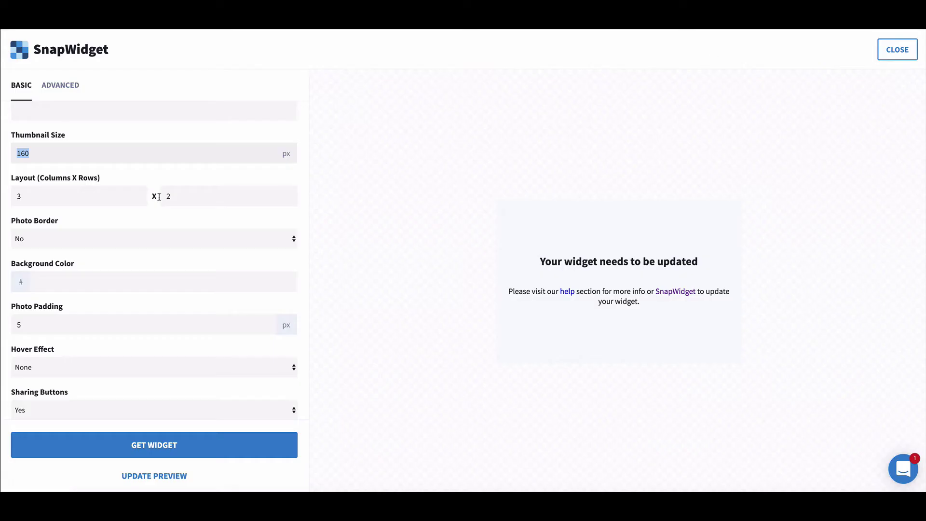
scroll(160, 197, up, 1)
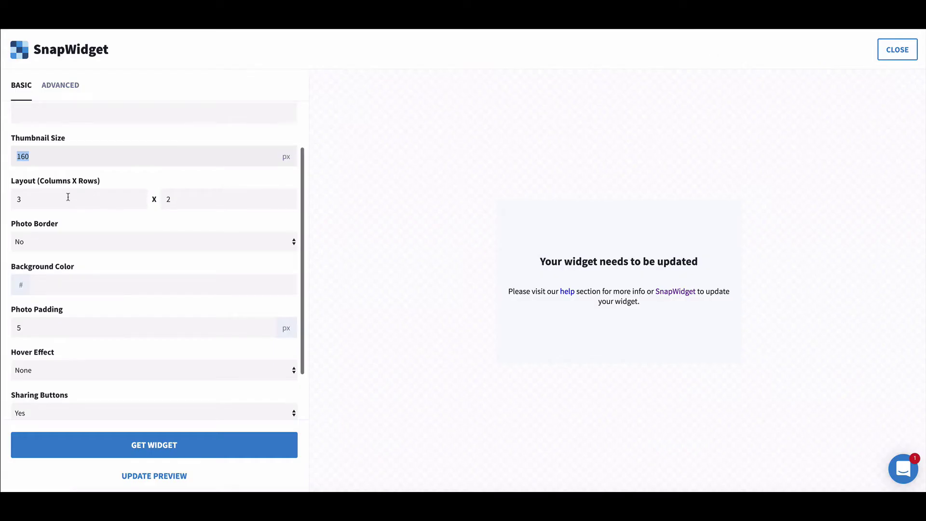
click(27, 195)
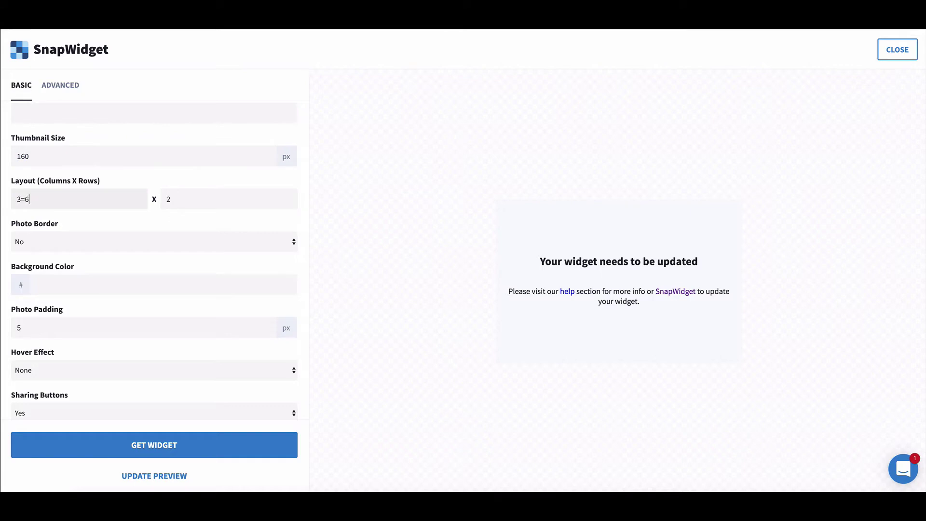
drag(30, 198, 2, 198)
text(6)
key(Tab)
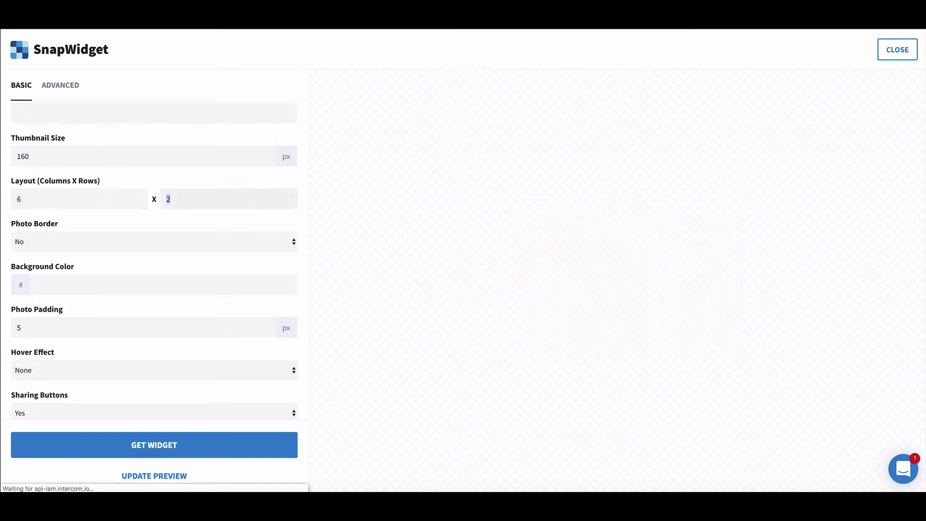
text(1)
scroll(73, 245, down, 1)
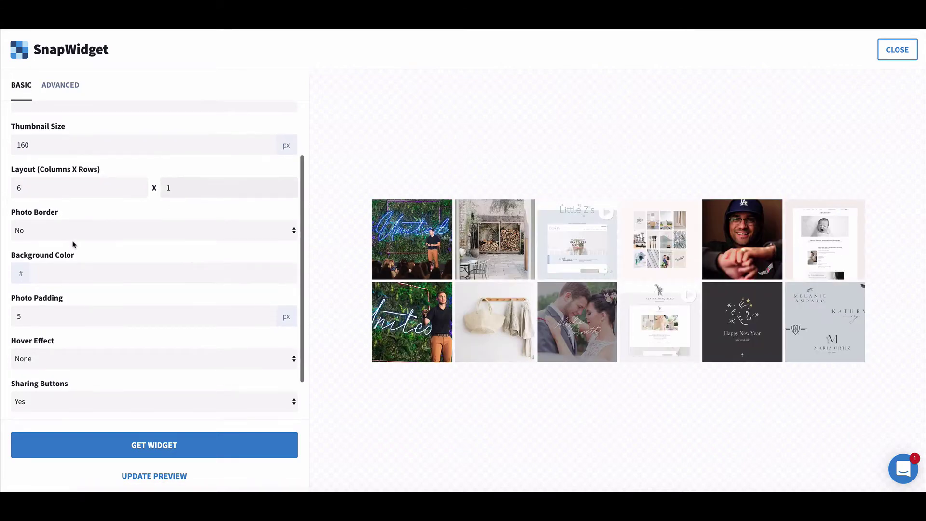
scroll(73, 244, down, 1)
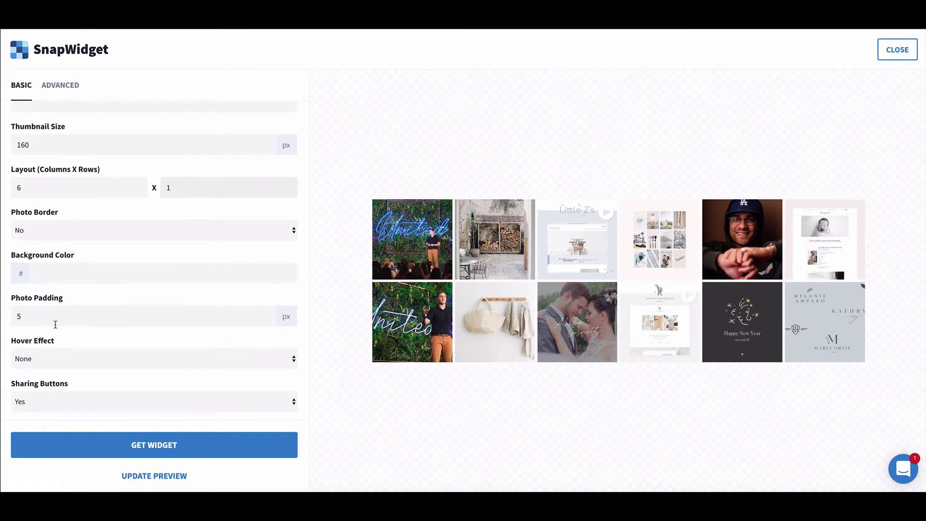
Keep Photo Border set to No after briefly trying borders
click(58, 232)
click(59, 230)
click(59, 229)
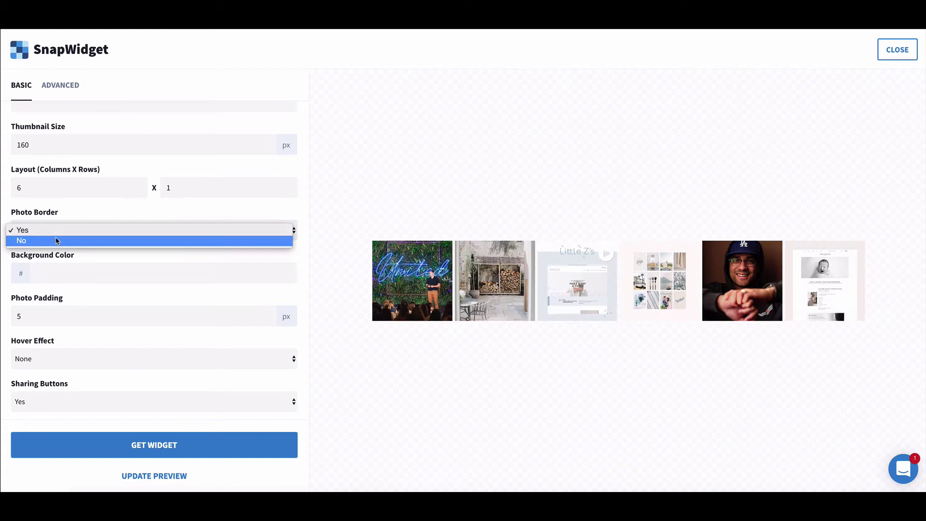
click(59, 236)
click(71, 273)
scroll(68, 317, down, 2)
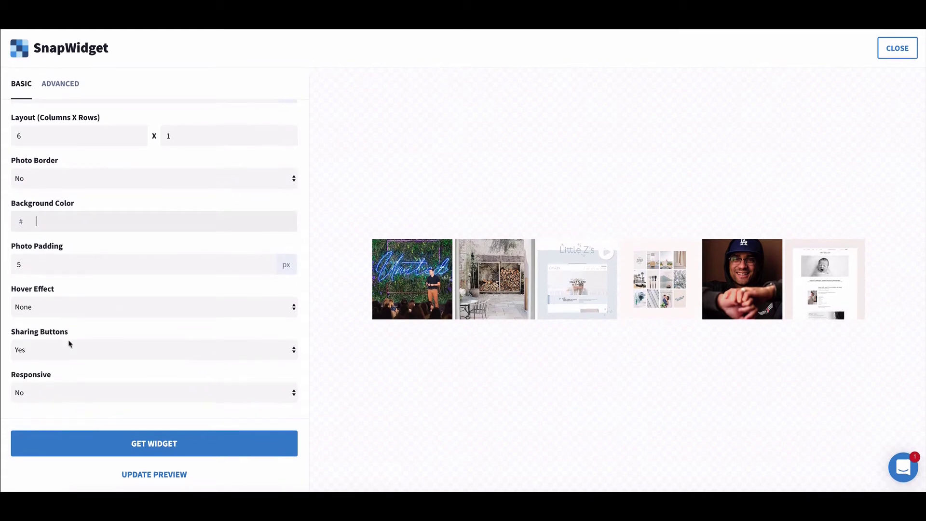
Set Sharing Buttons to No and Responsive to Yes, then copy the widget's embed code
click(65, 353)
click(62, 363)
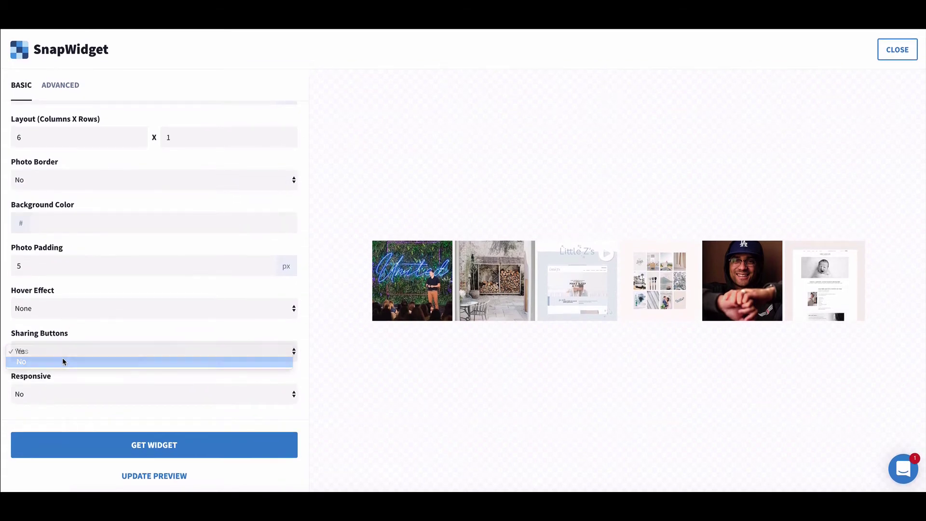
click(57, 394)
click(58, 384)
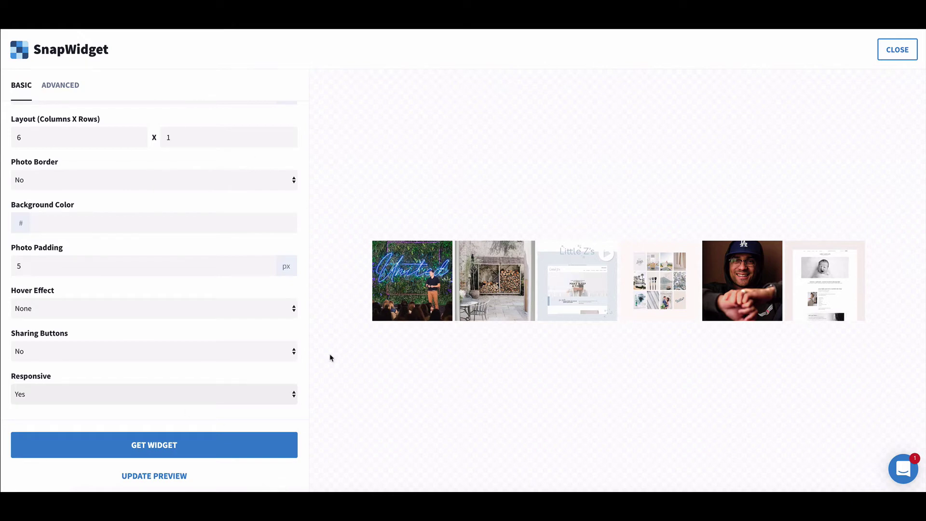
click(182, 449)
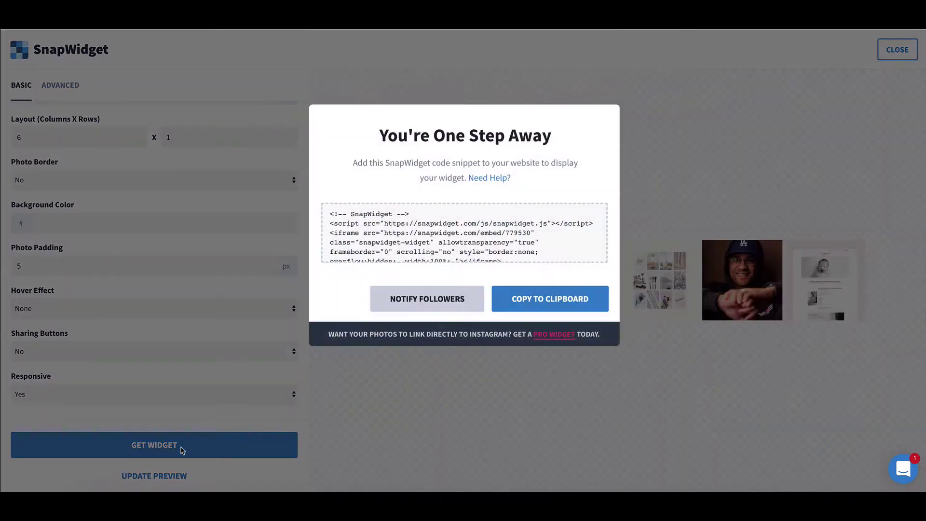
click(550, 312)
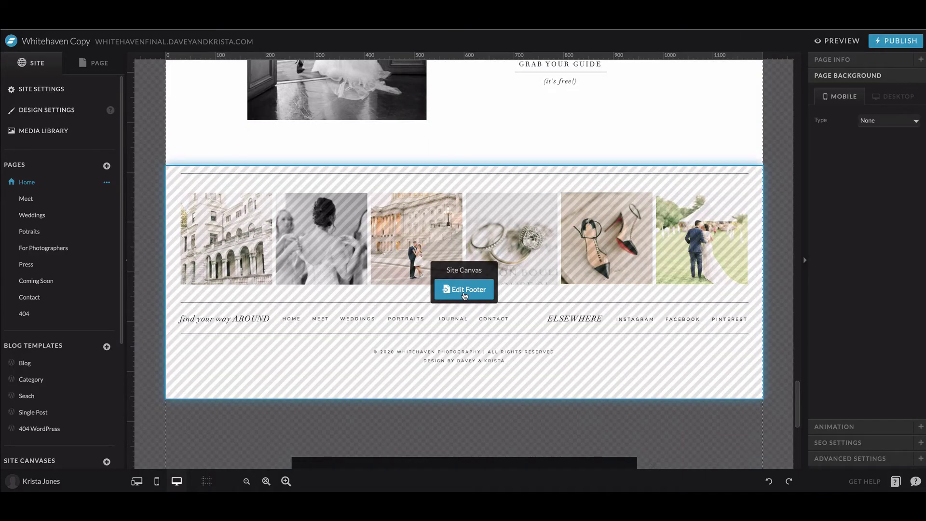
Delete the six gallery images from the Showit site footer
click(463, 292)
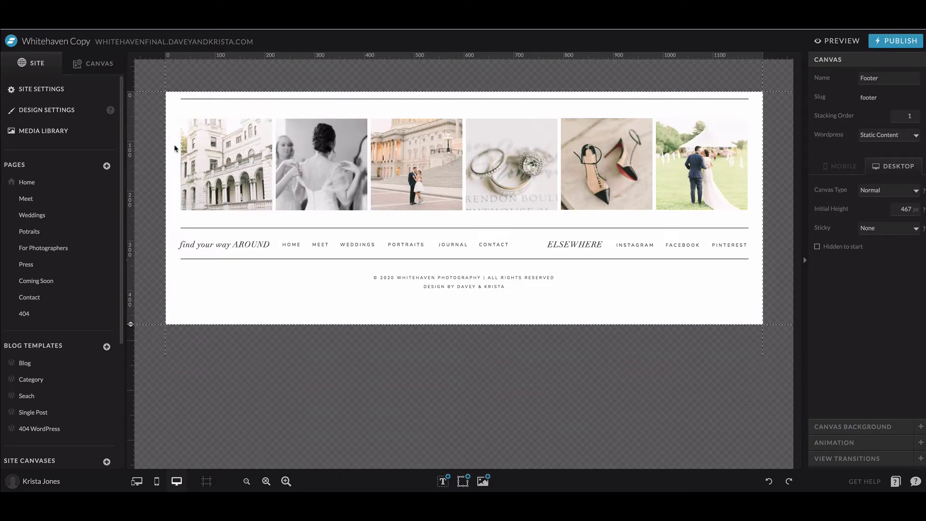
drag(174, 149, 732, 179)
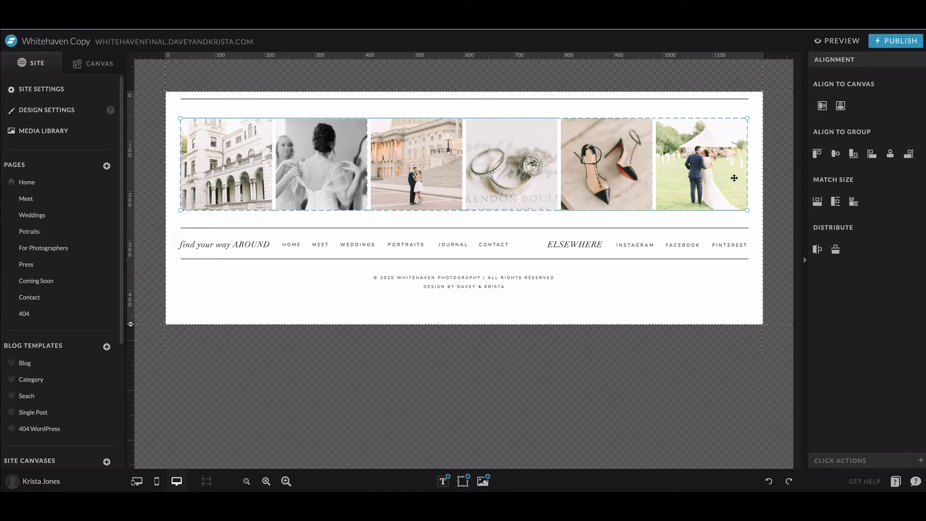
key(Delete)
Add an Embed Code block at the footer's top left, sized 1139 × 222 px
click(463, 481)
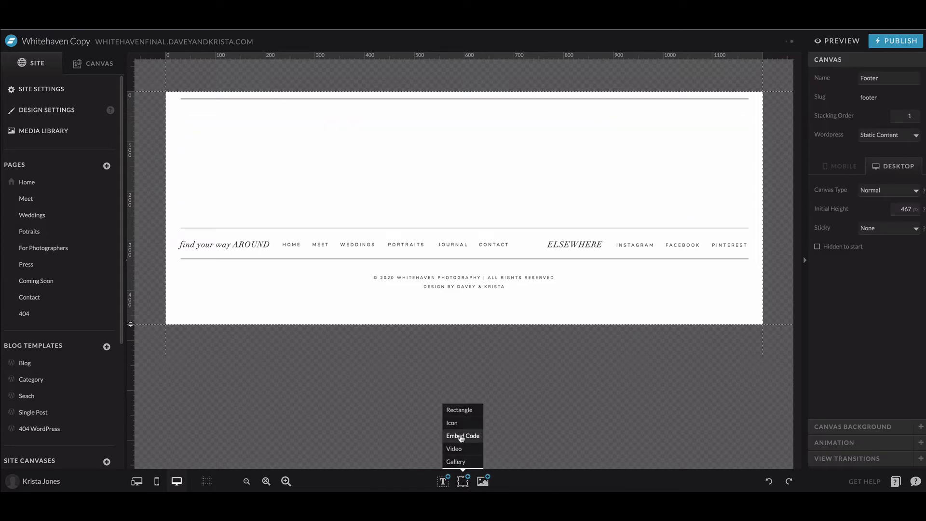
click(462, 437)
drag(417, 150, 250, 150)
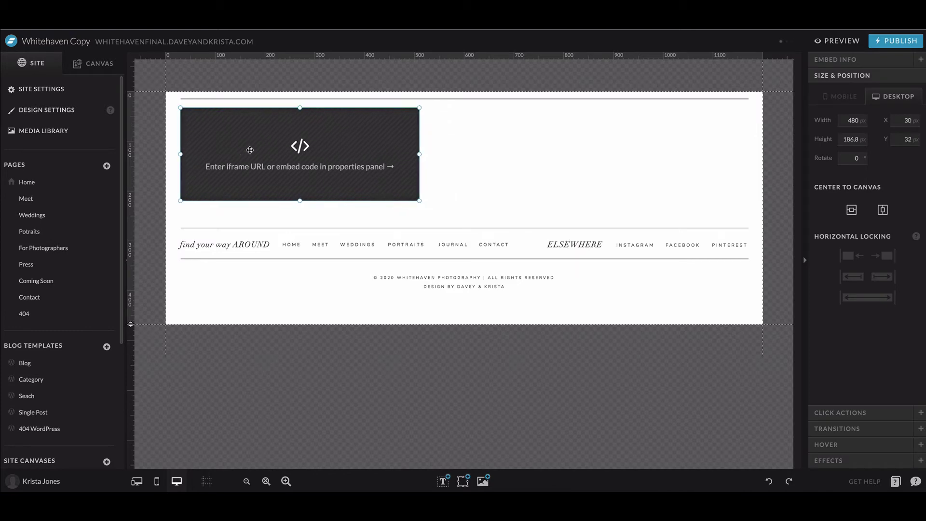
drag(419, 155, 748, 161)
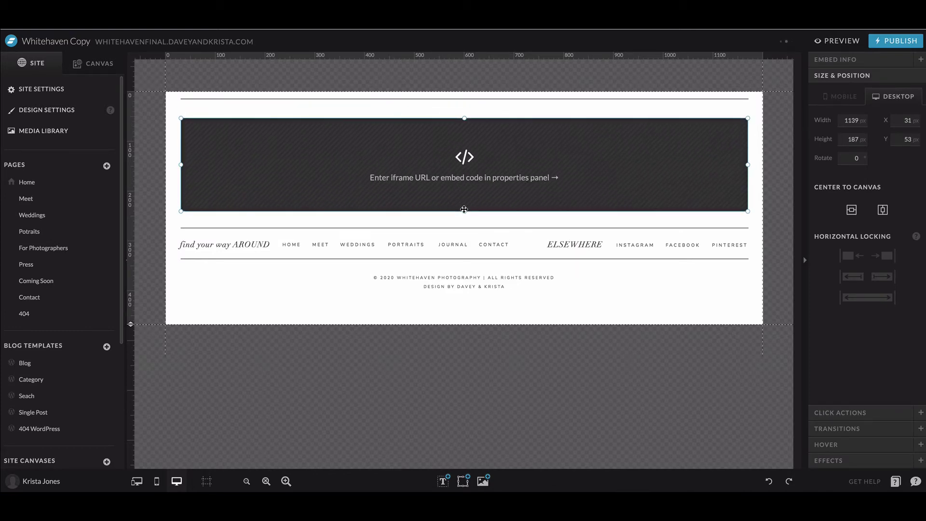
drag(464, 200, 464, 218)
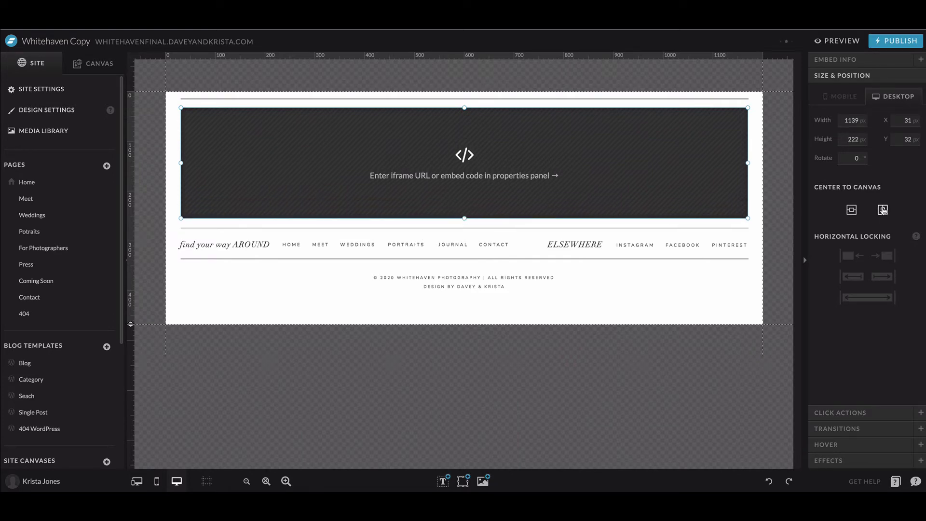
click(868, 60)
Paste the SnapWidget code as the block's Custom Code, save, and trim its top edge
click(850, 129)
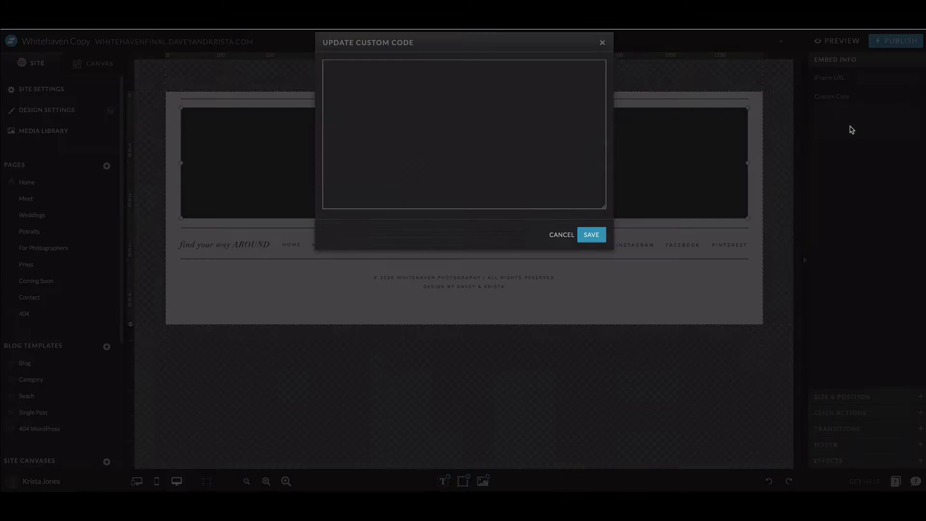
key(ctrl+v)
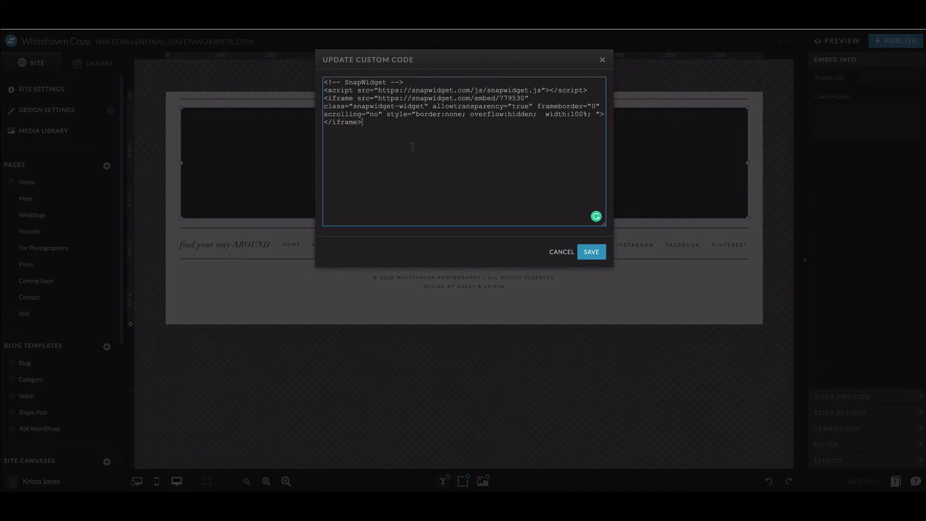
click(586, 251)
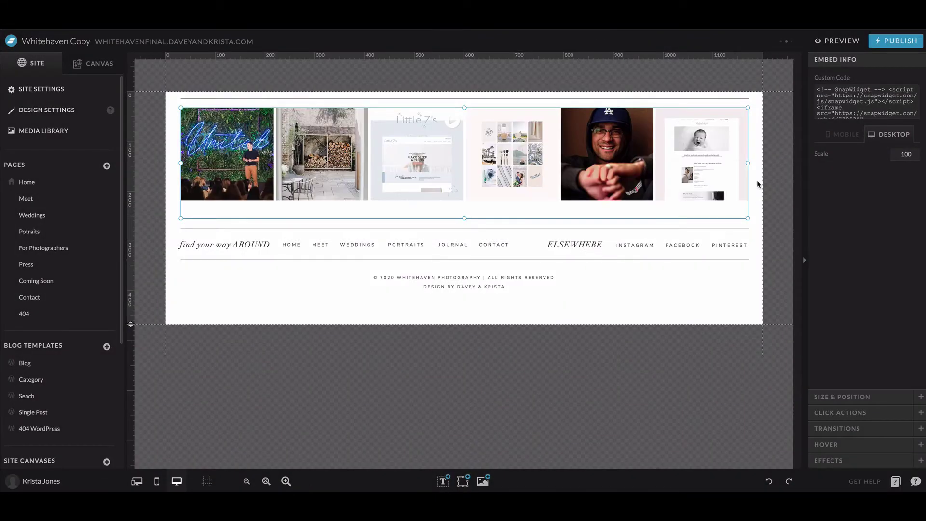
drag(464, 108, 464, 118)
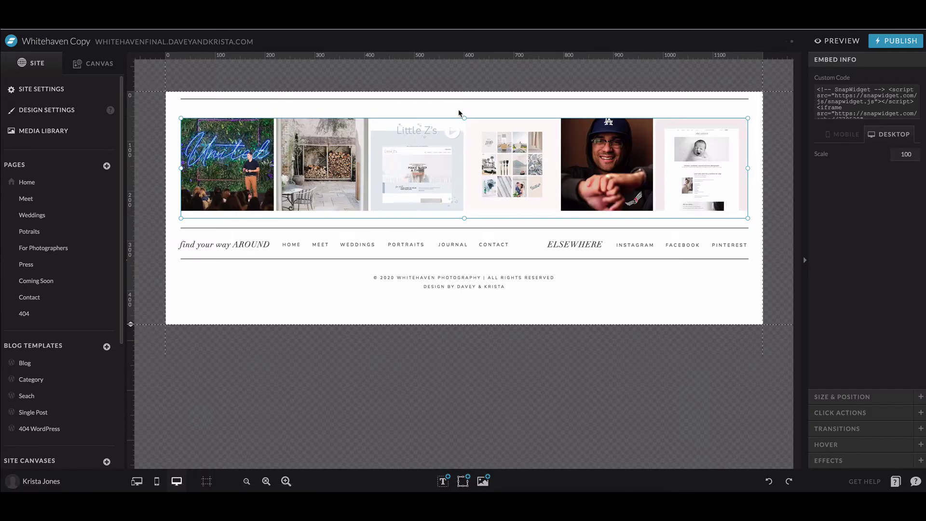
Shrink the mobile Instagram row to 270 px wide and move it and the divider lower
click(137, 481)
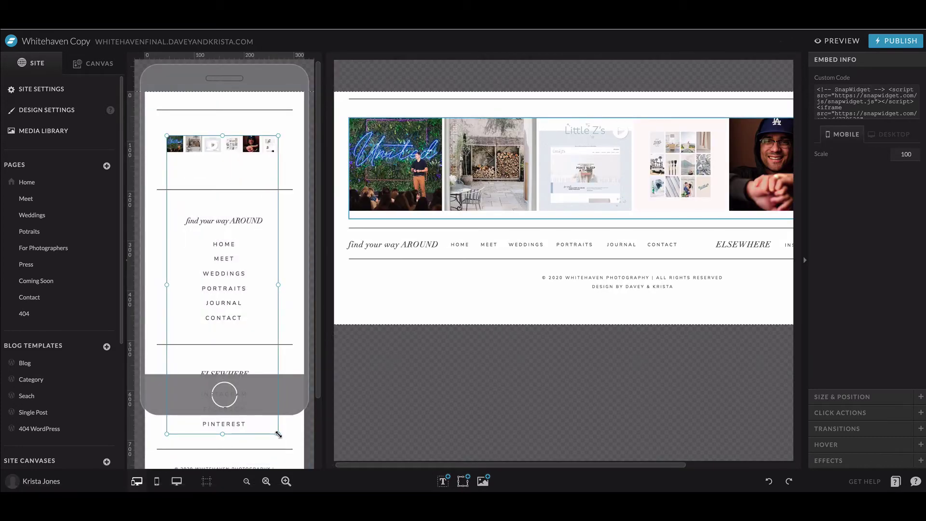
drag(278, 435, 293, 144)
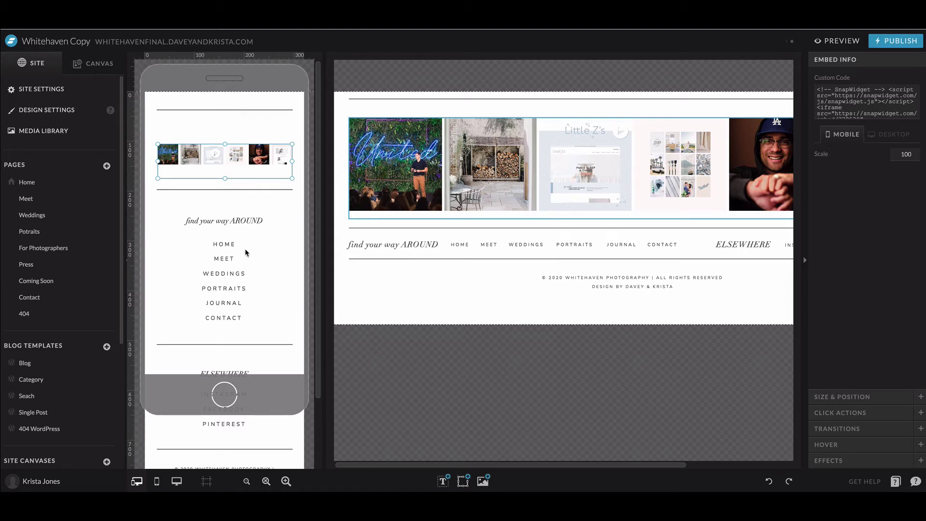
scroll(268, 430, down, 1)
scroll(203, 125, up, 1)
drag(235, 110, 224, 176)
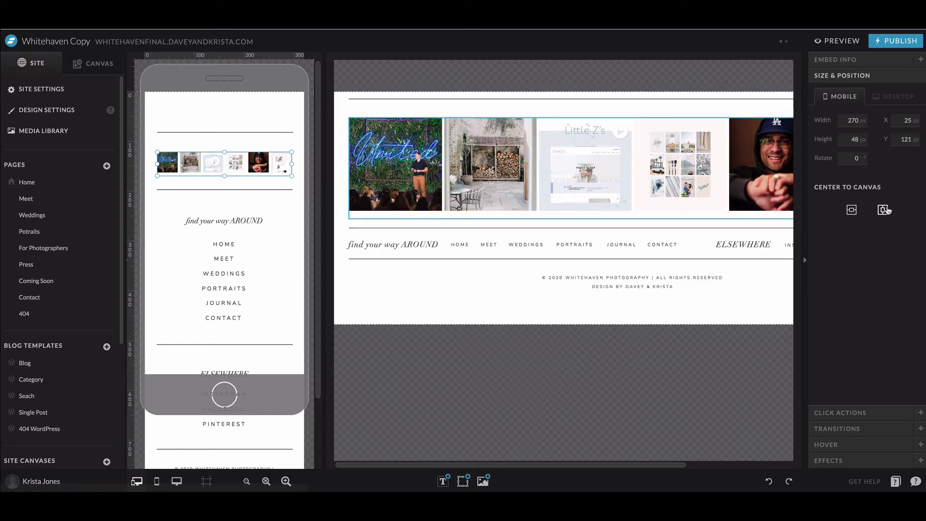
scroll(202, 284, down, 2)
scroll(201, 285, up, 2)
click(178, 481)
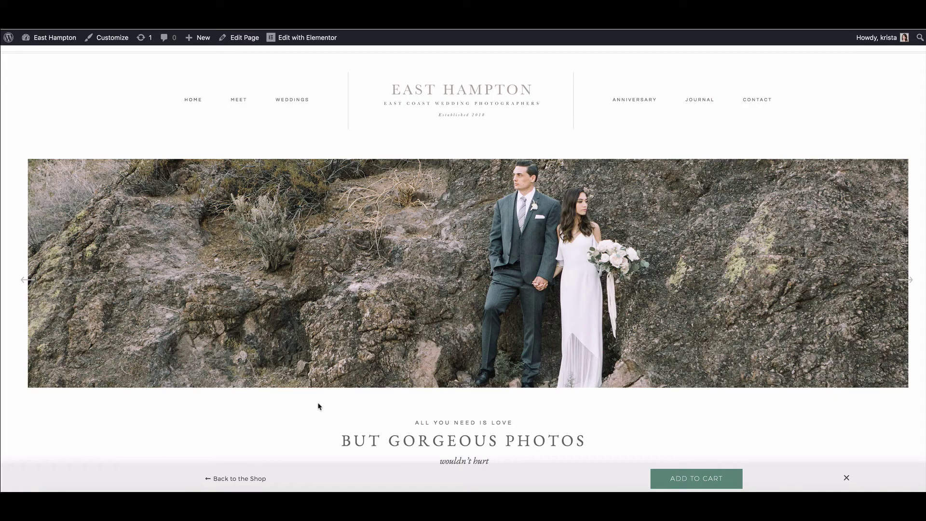
Open the Footer template from the admin bar's Edit with Elementor menu
mouse_move(310, 39)
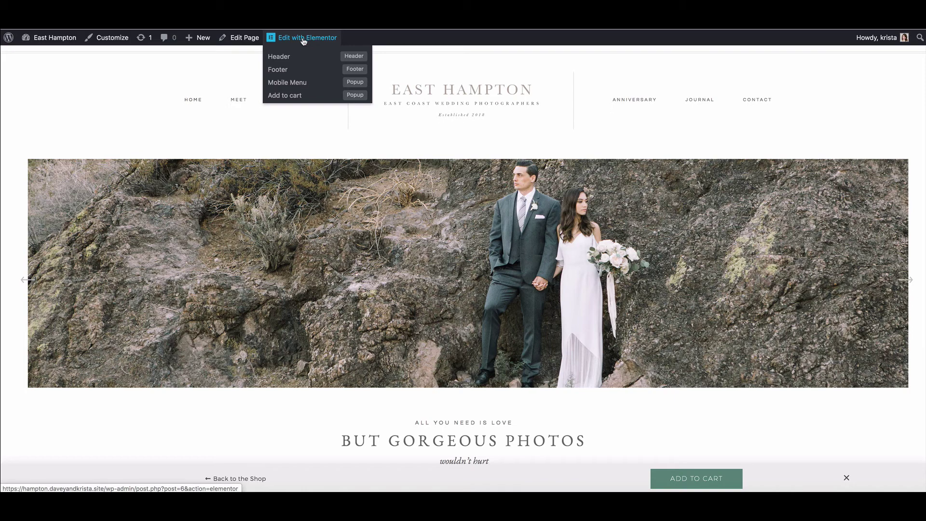
click(287, 72)
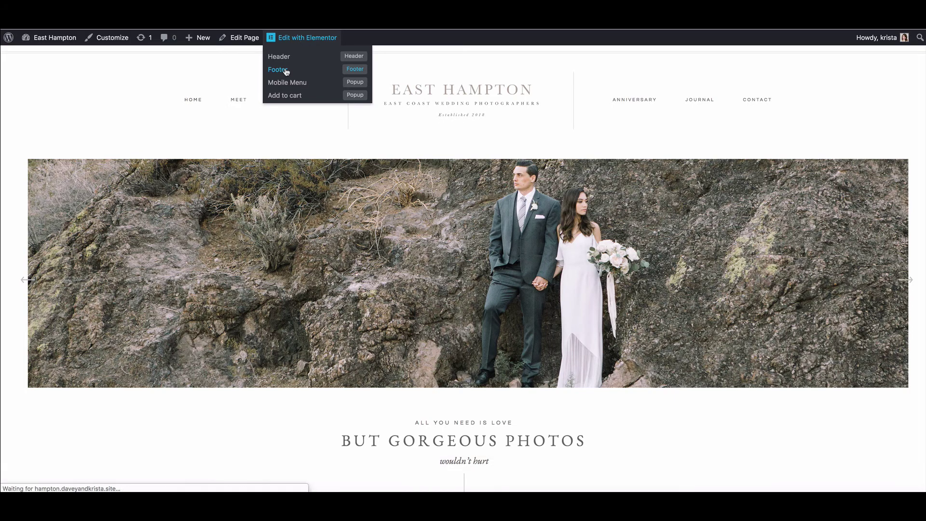
scroll(530, 159, down, 3)
scroll(530, 159, down, 2)
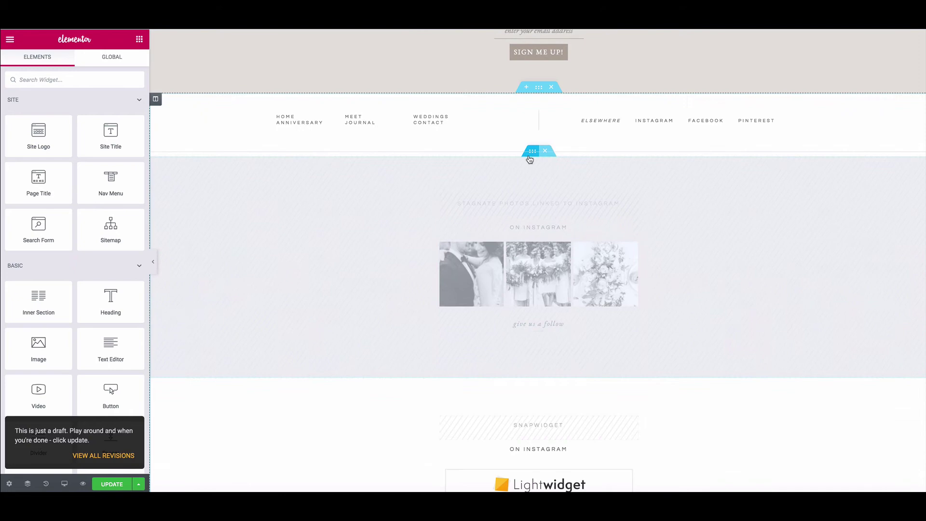
Switch the Lightwidget inner section's Hide On desktop, tablet and mobile toggles on and back off
scroll(522, 166, down, 2)
scroll(575, 252, down, 3)
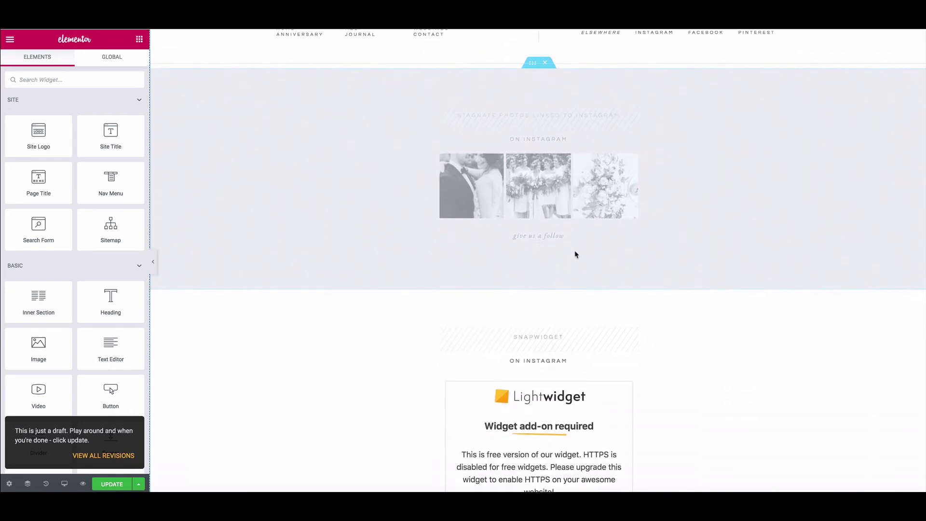
scroll(565, 383, up, 4)
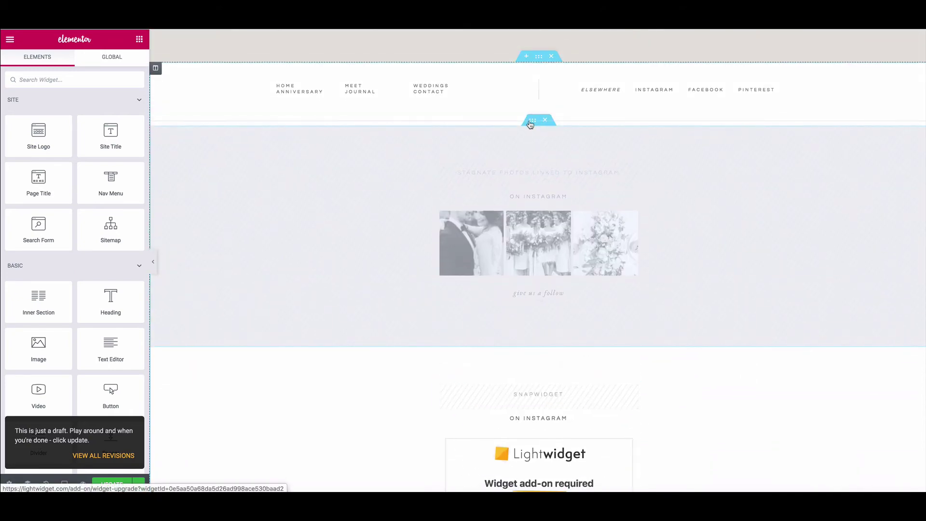
scroll(550, 354, down, 2)
scroll(548, 358, down, 1)
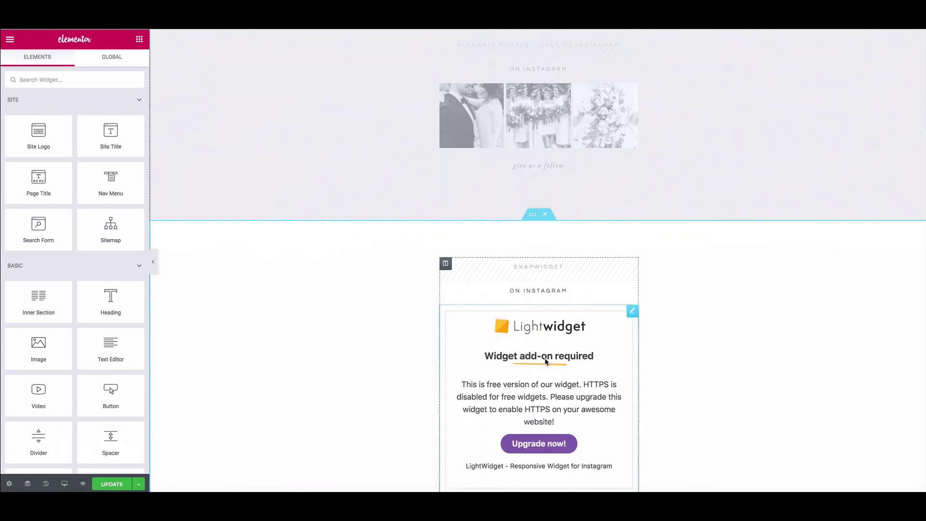
right_click(517, 236)
click(551, 246)
click(124, 62)
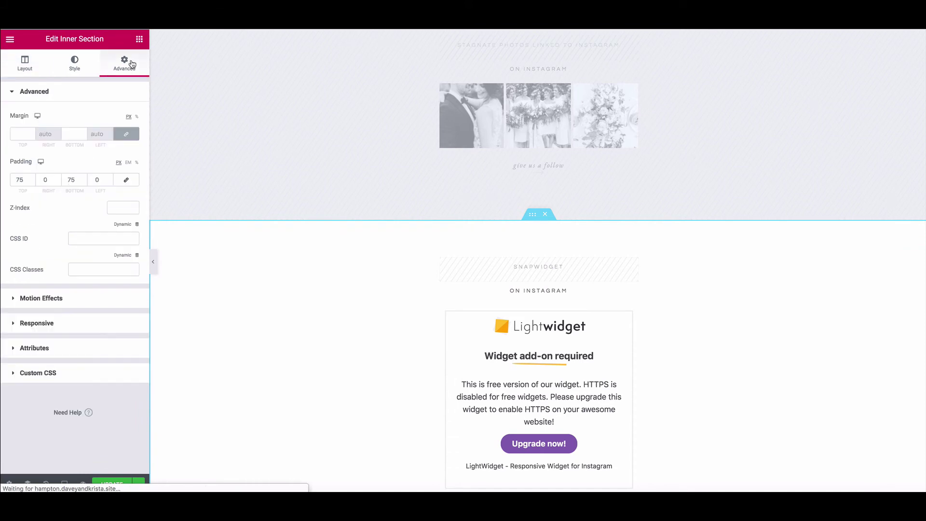
click(106, 326)
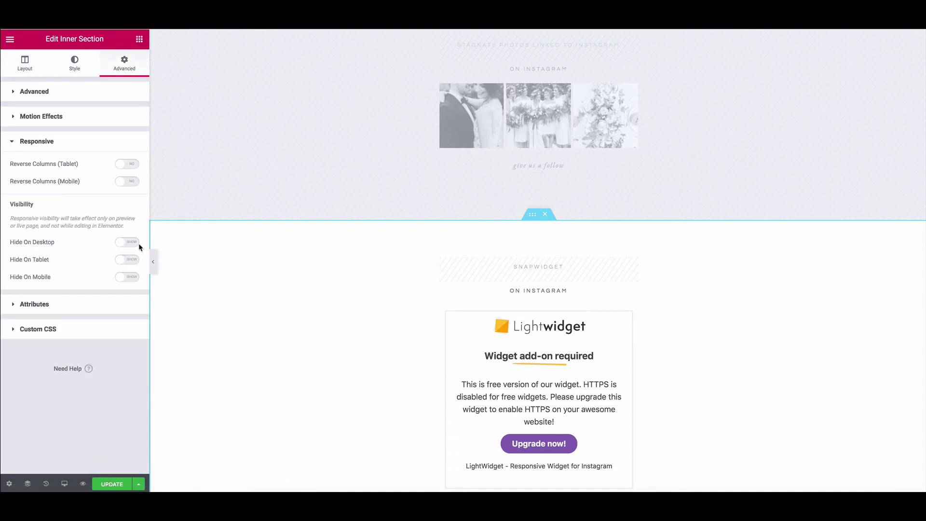
click(130, 243)
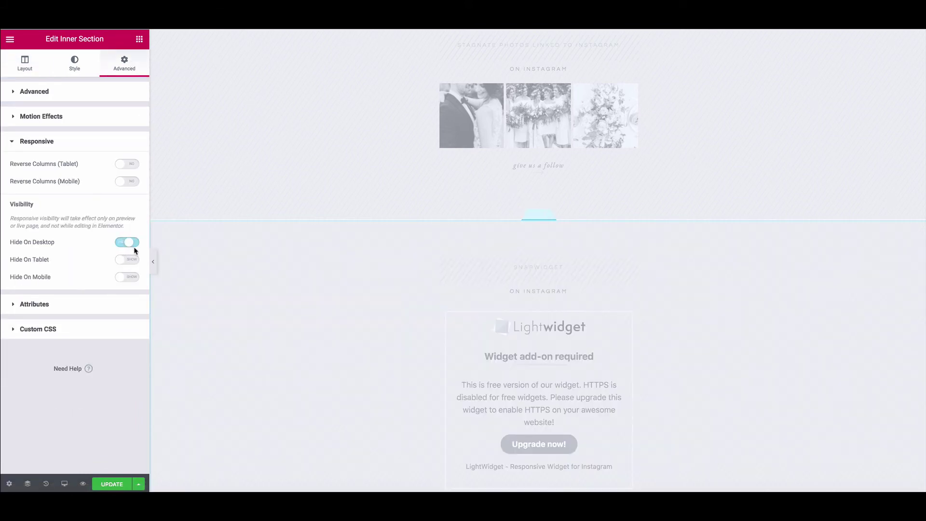
click(130, 260)
click(131, 276)
click(136, 279)
click(125, 259)
click(124, 246)
Select the grey Instagram section and show its Advanced > Responsive visibility settings
scroll(628, 141, up, 3)
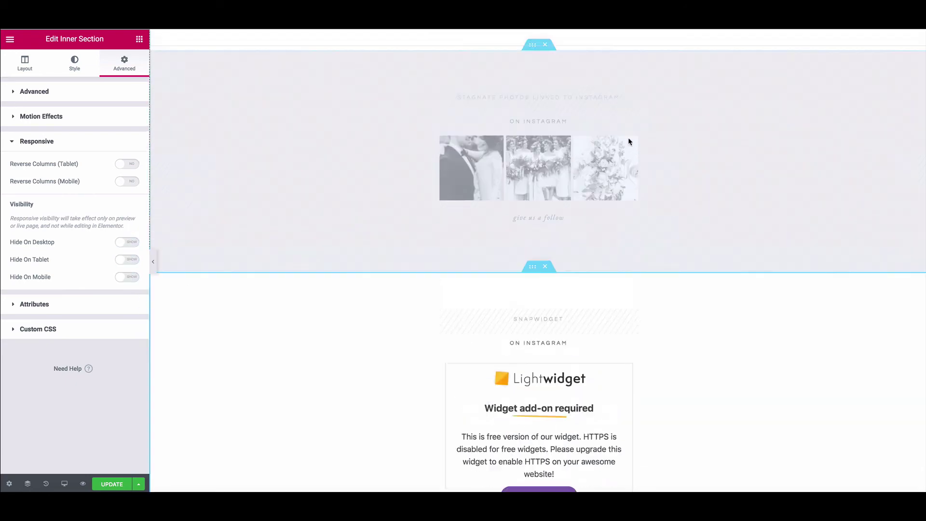
click(532, 142)
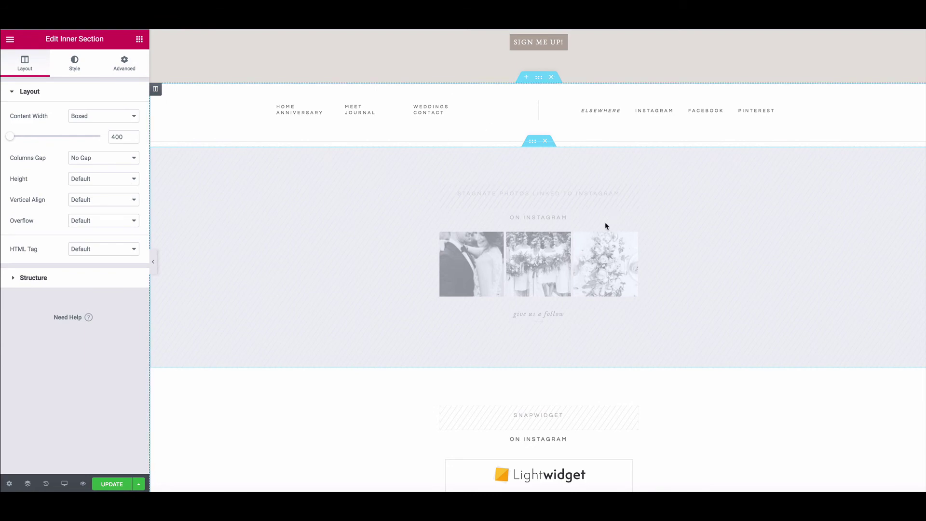
scroll(606, 223, down, 15)
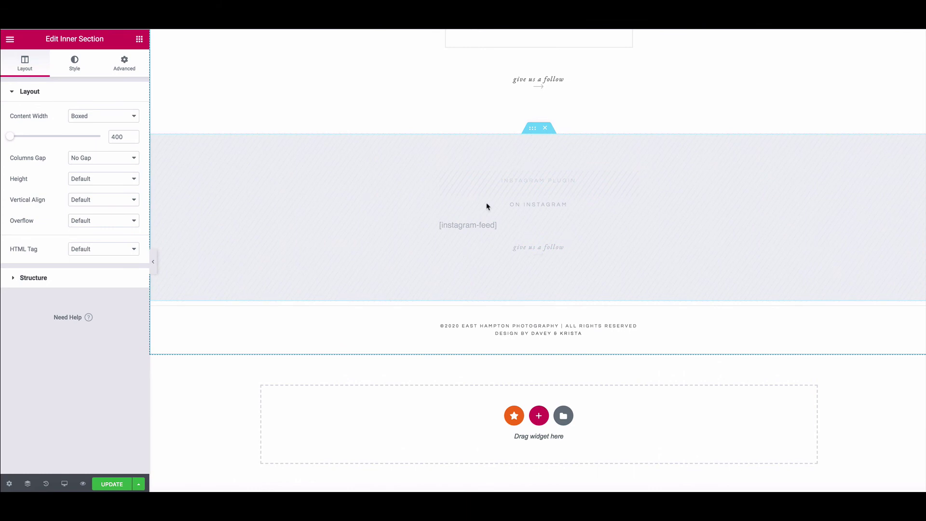
scroll(494, 238, up, 7)
scroll(493, 240, up, 4)
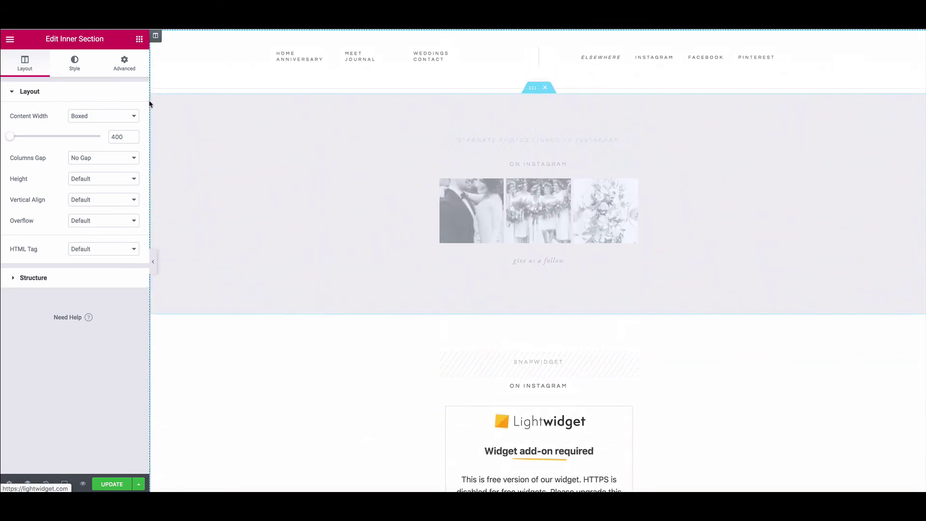
click(124, 64)
click(86, 327)
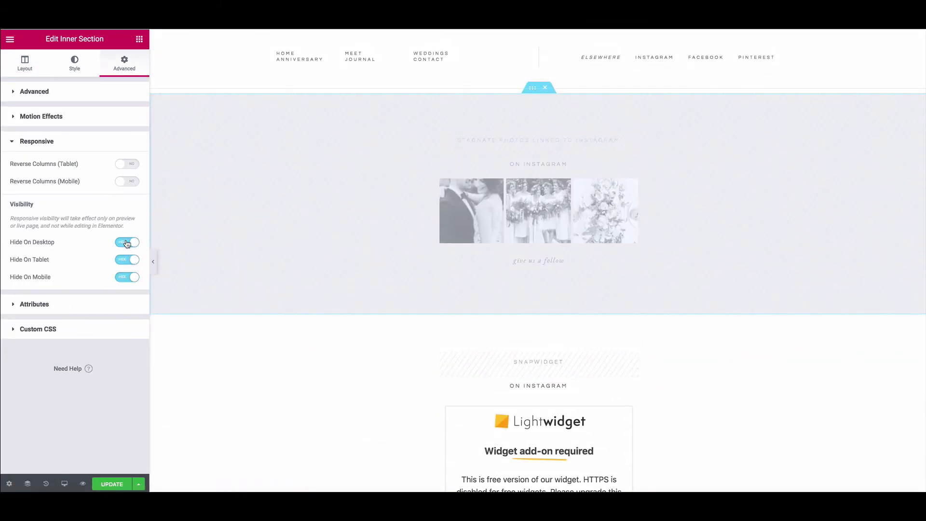
Overwrite the footer HTML widget's Lightwidget code with the pasted SnapWidget embed code
scroll(658, 344, down, 3)
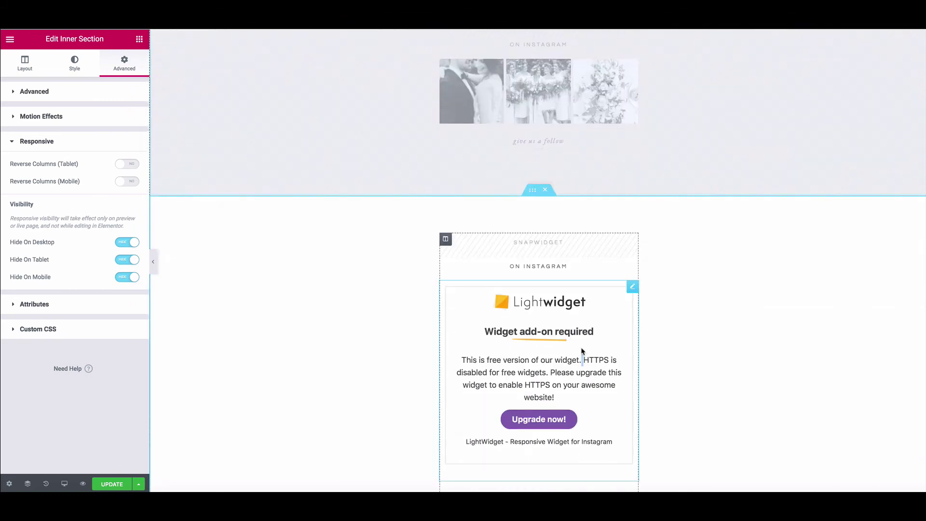
click(633, 288)
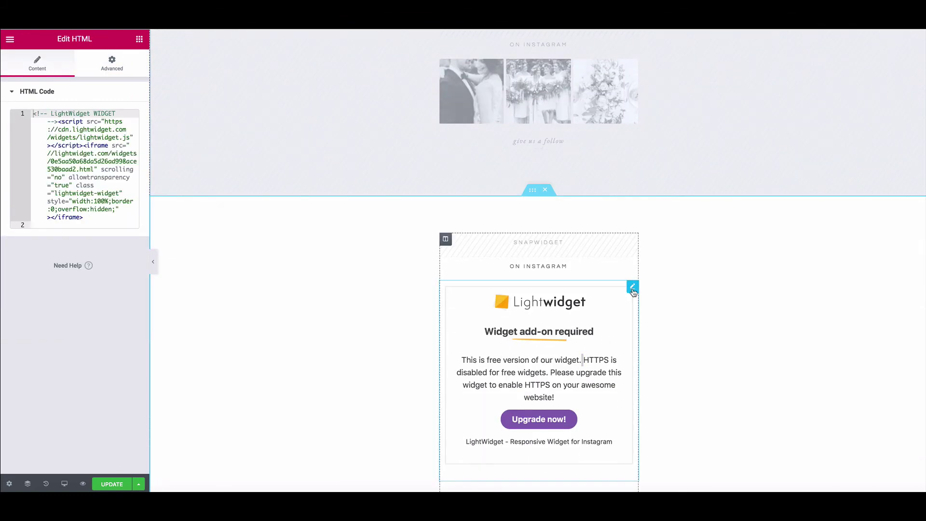
click(101, 184)
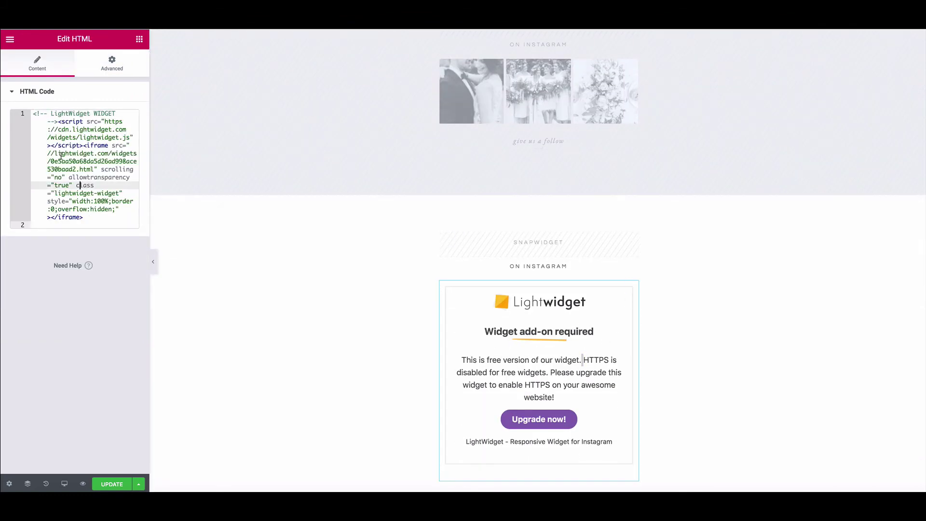
key(ctrl+a)
text(<!-- SnapWidget --> <script src="https://snapwidget.com/js/snapwidget.js"></script> <iframe src="https://snapwidget.com/embed/779530" class="snapwidget-widget" allowtransparency="true" frameborder="0" scrolling="no" style="border:none; overflow:hidden;  width:100%; "></iframe>)
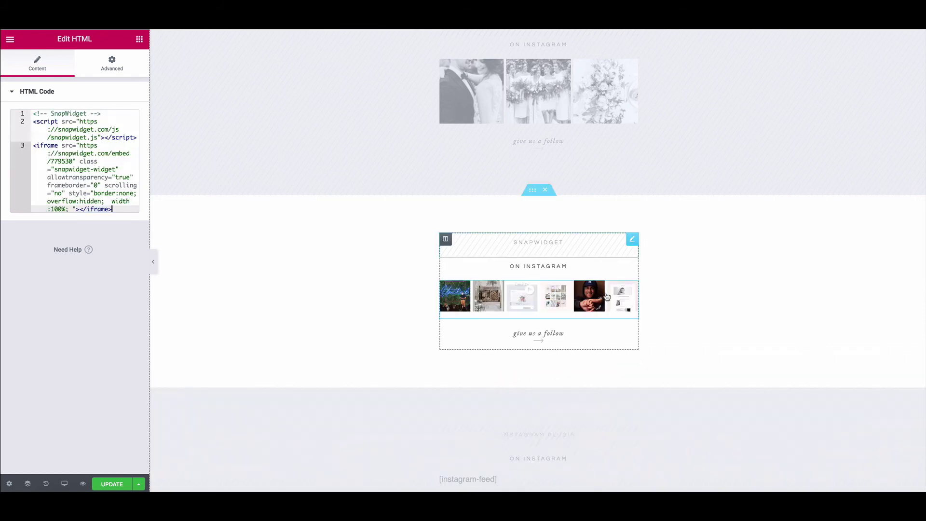